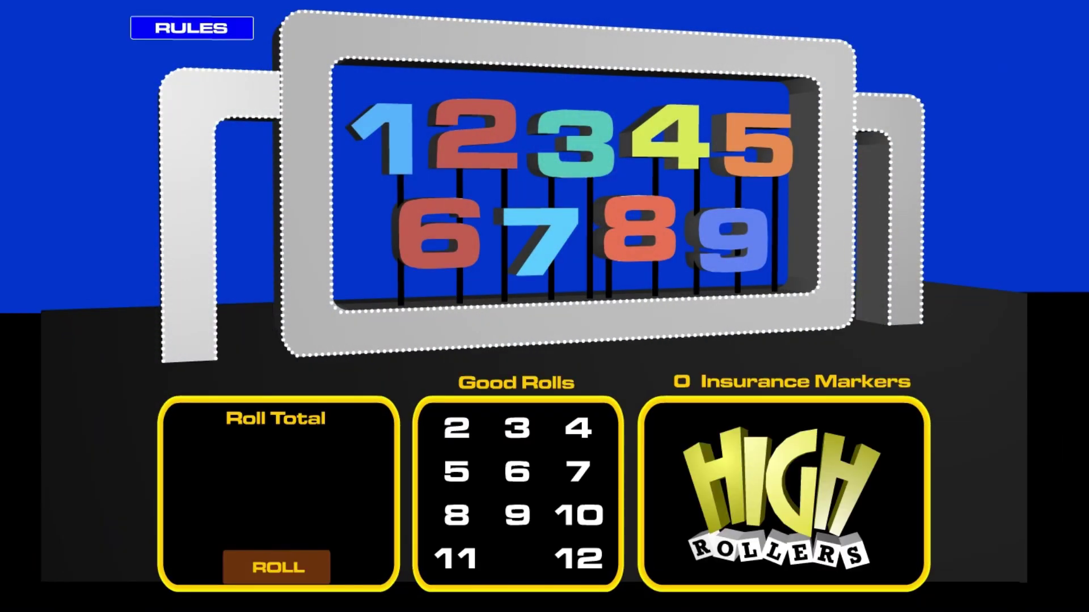
In the earlier game, cover a roll of 11 with tiles 5, 4 and 2, and roll again.
left_click(316, 559)
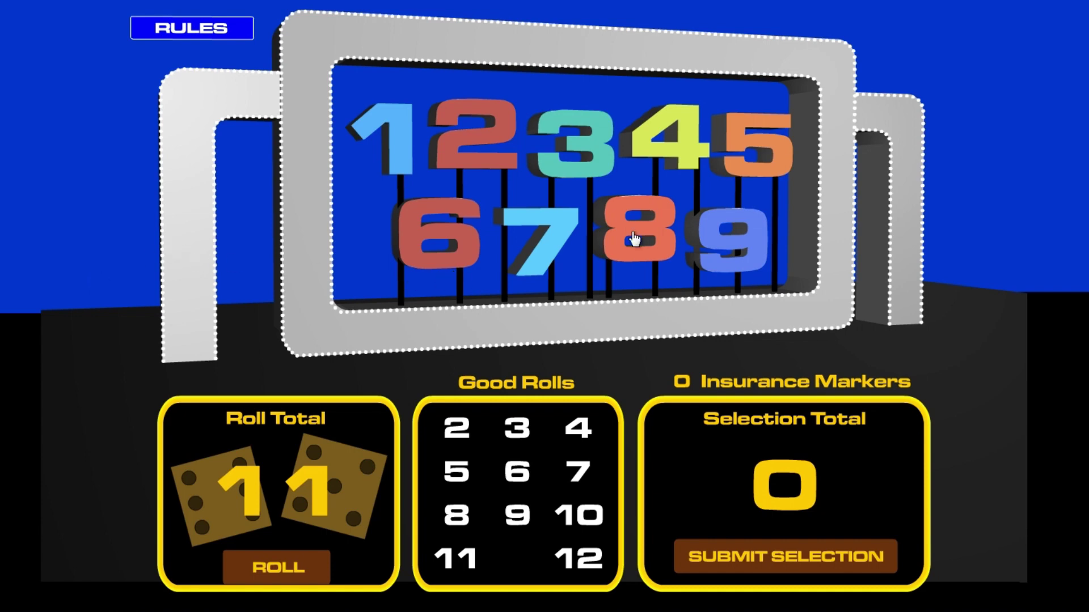
left_click(743, 165)
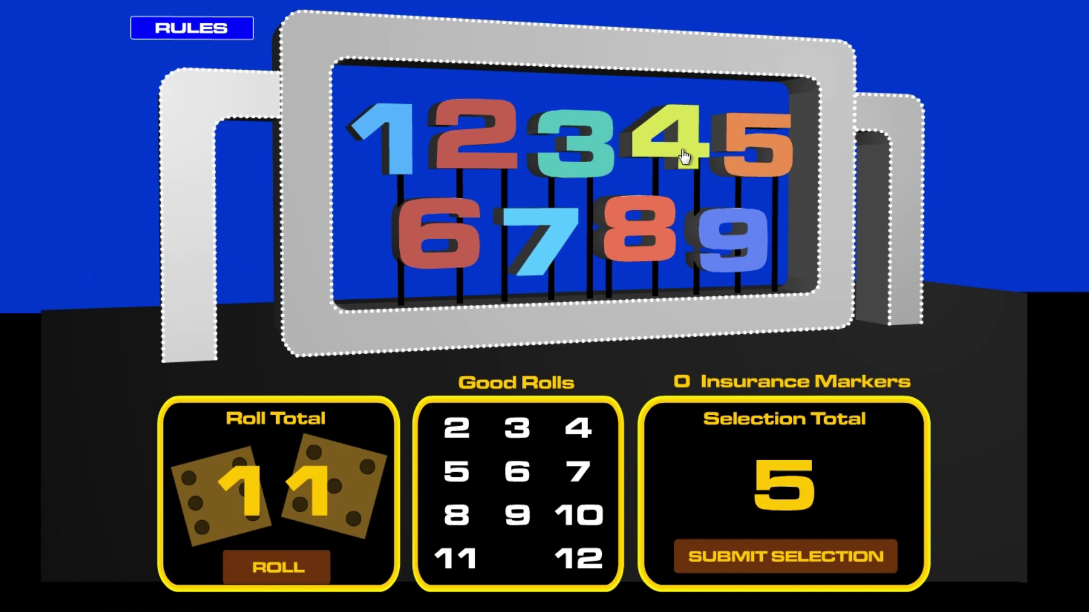
left_click(681, 149)
left_click(498, 153)
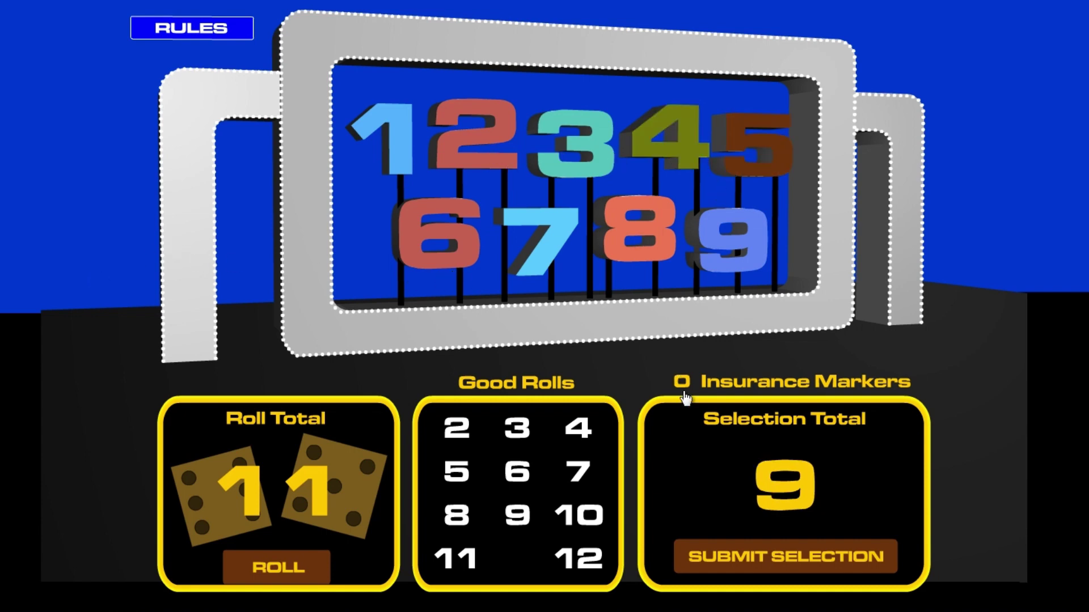
left_click(718, 558)
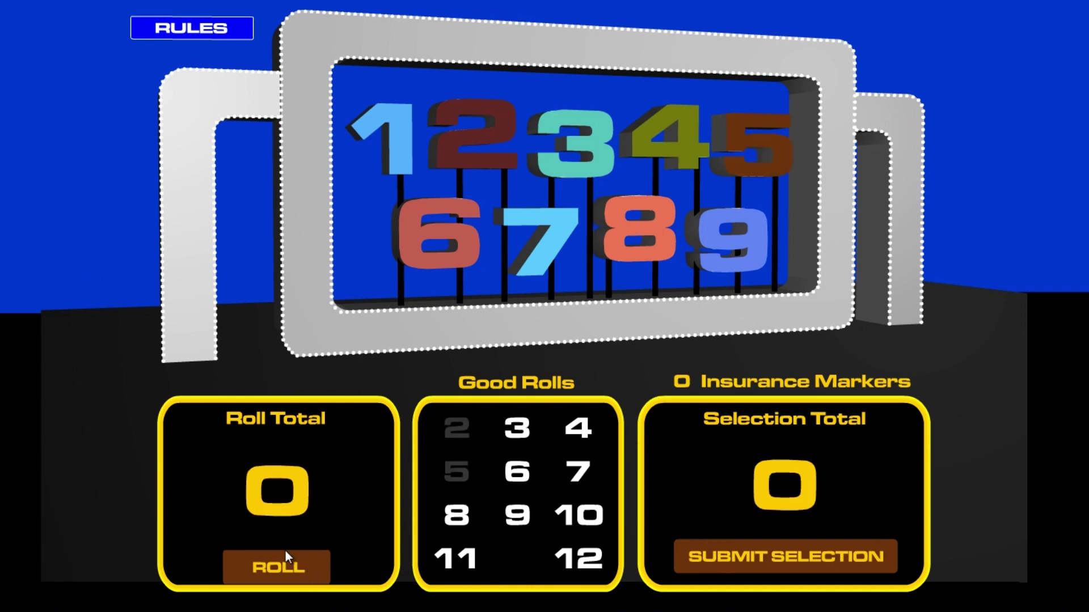
left_click(309, 575)
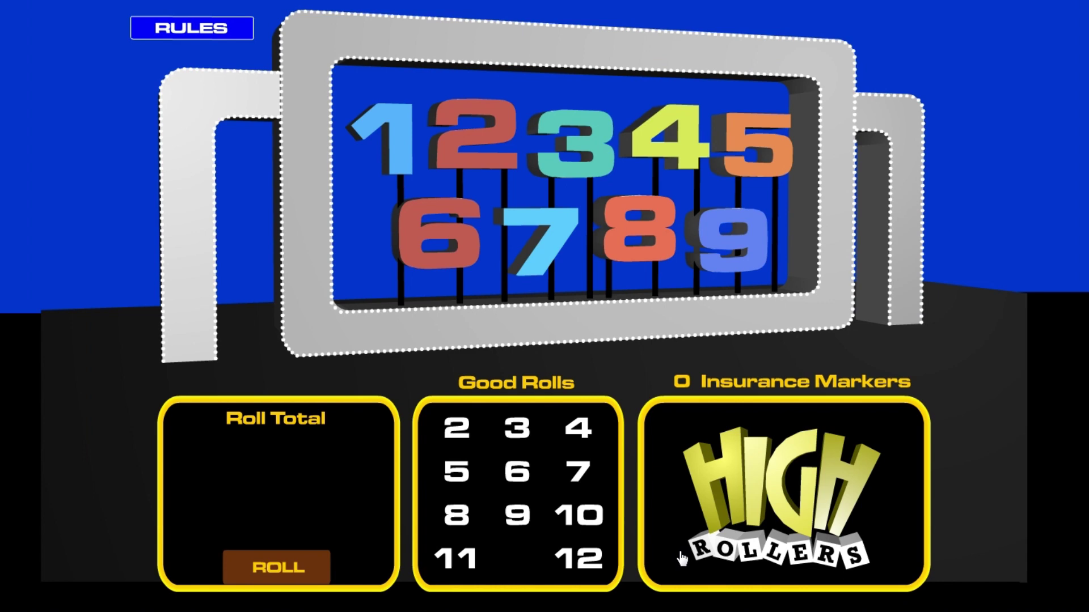
In the new game, shut tile 7 for a roll of 7, then tile 2 for a roll of 2.
left_click(295, 568)
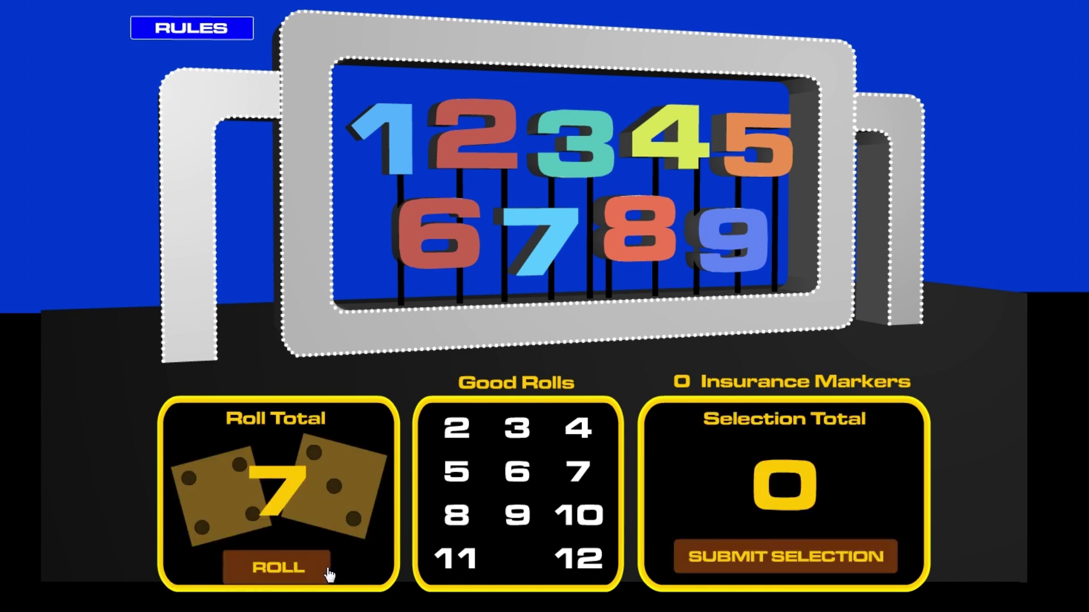
left_click(553, 258)
left_click(736, 555)
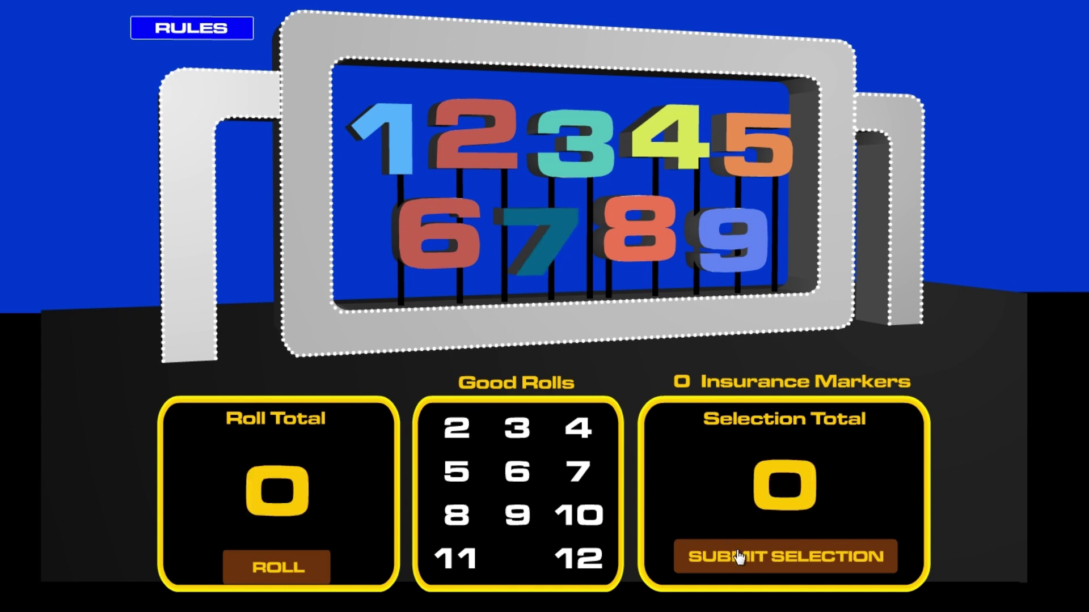
left_click(303, 559)
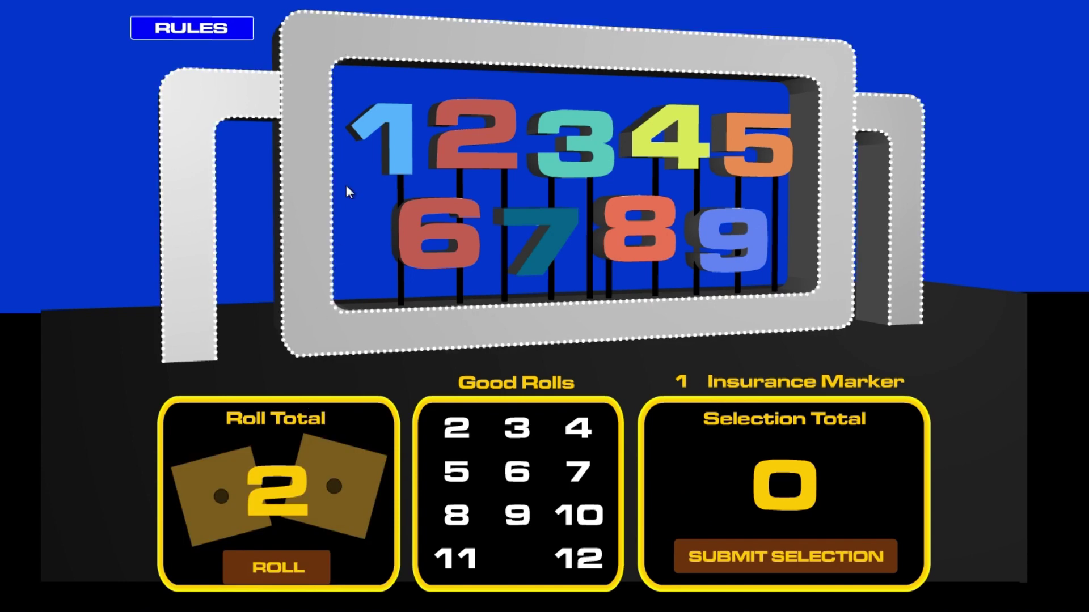
left_click(479, 163)
left_click(701, 563)
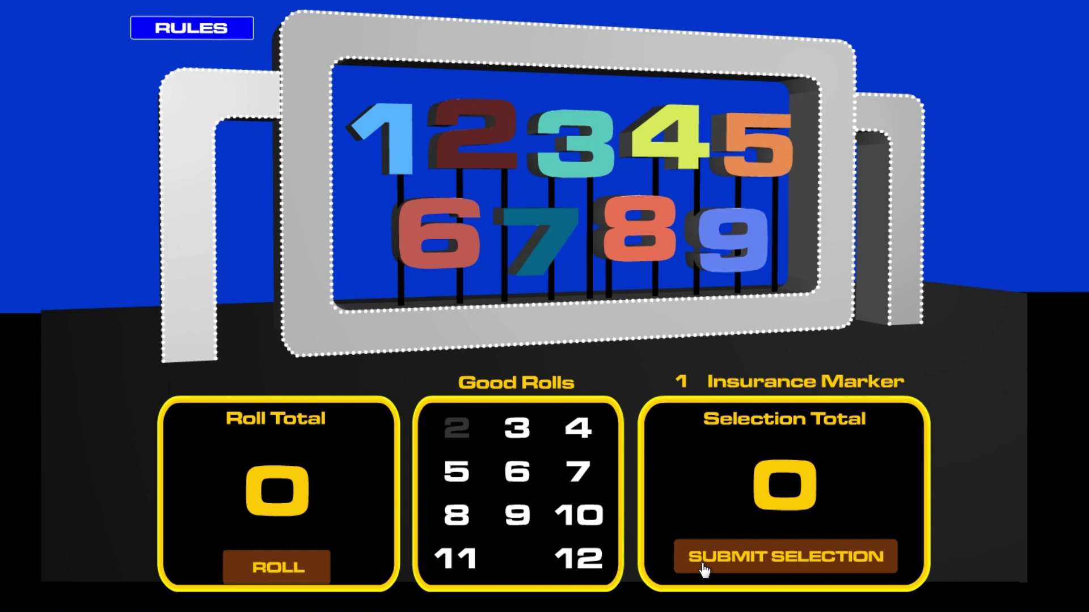
Cover a roll of 4 by shutting tiles 3 and 1.
left_click(245, 568)
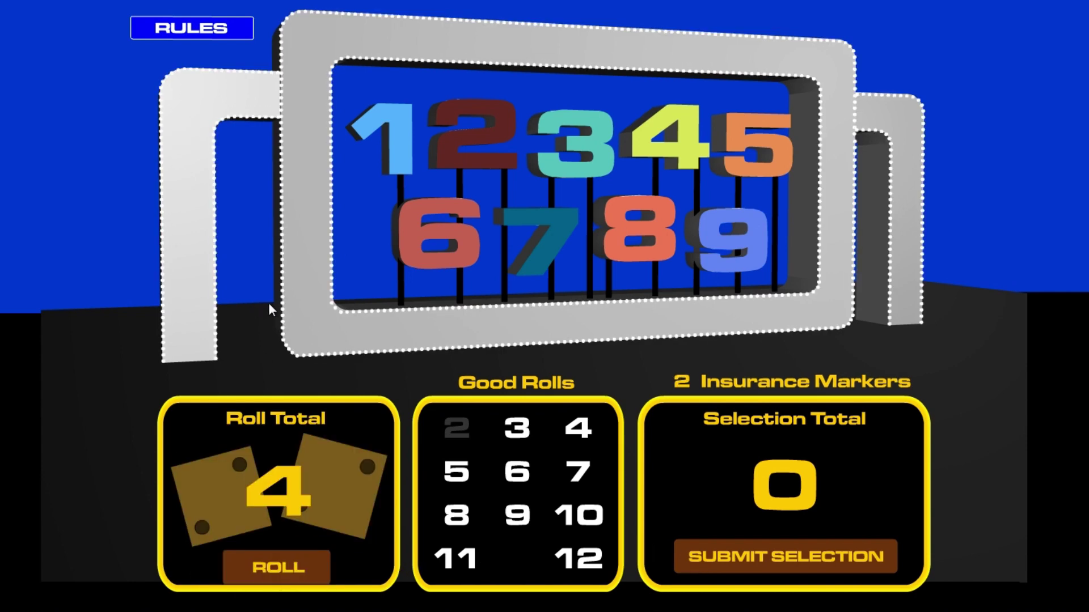
left_click(574, 141)
left_click(407, 154)
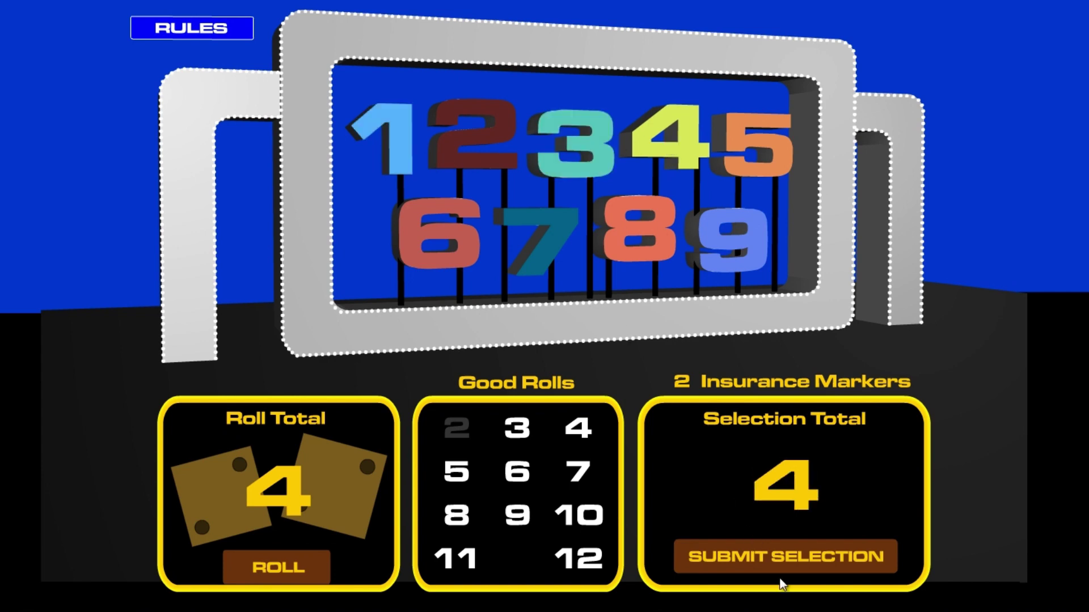
left_click(685, 561)
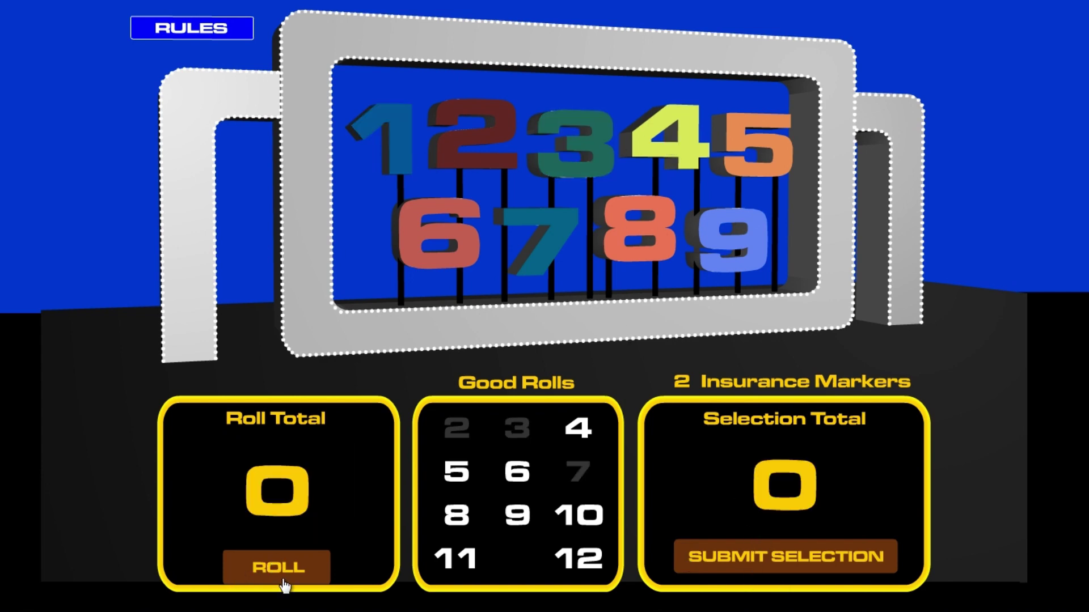
Shut tile 6 to match the roll.
left_click(281, 577)
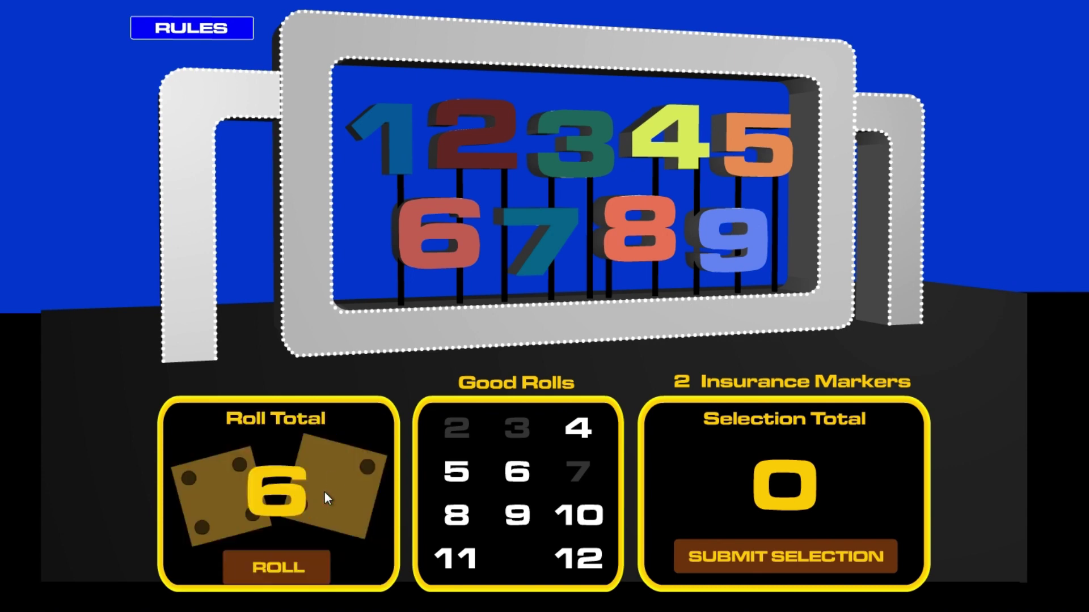
left_click(417, 231)
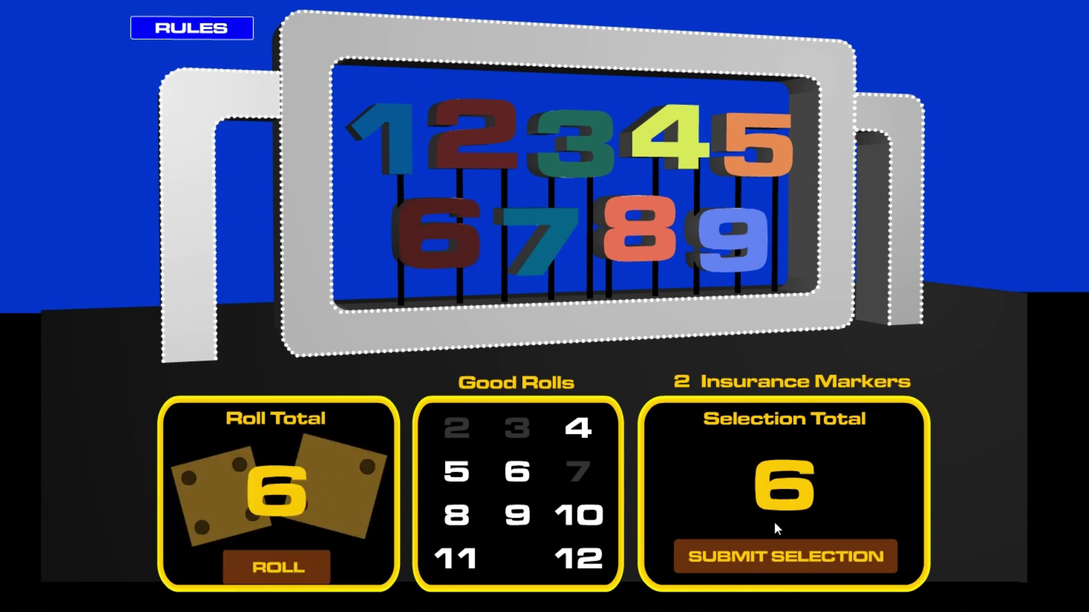
left_click(785, 562)
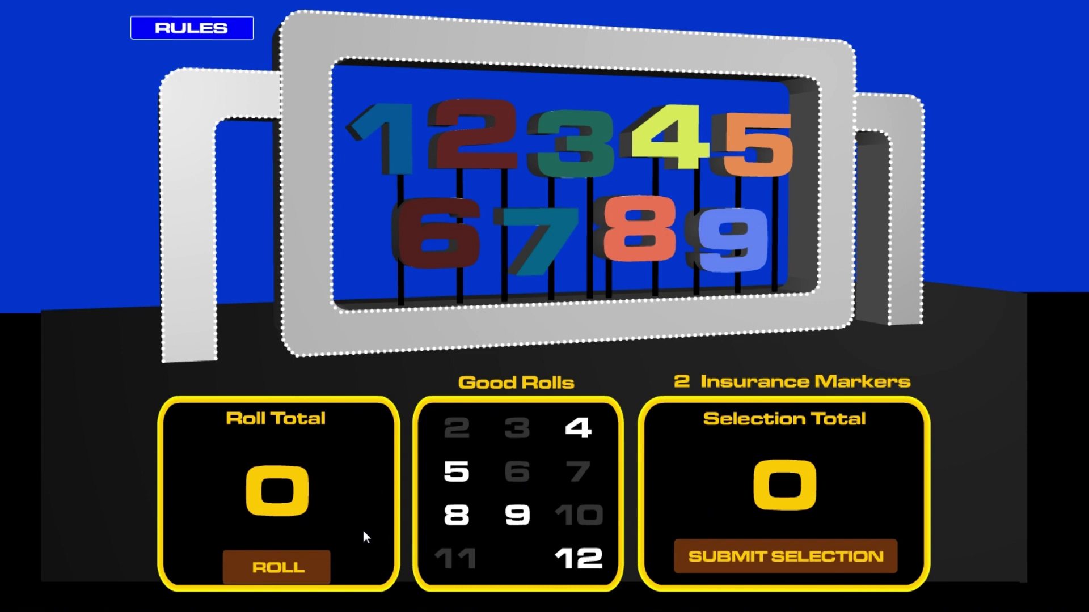
Spend an insurance marker on an unplayable 6, then shut tile 8.
left_click(313, 571)
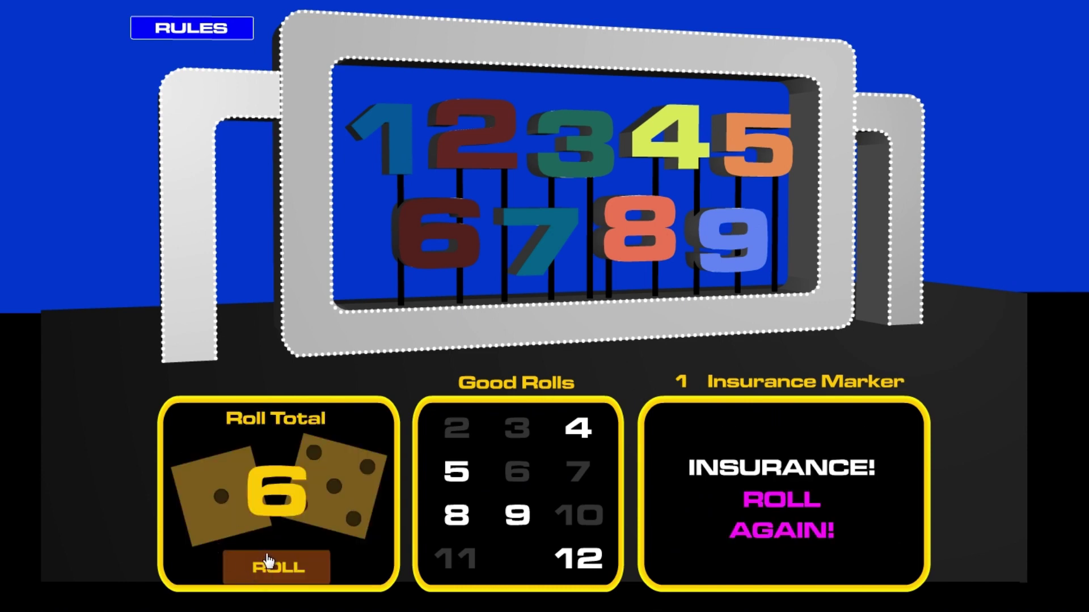
left_click(287, 572)
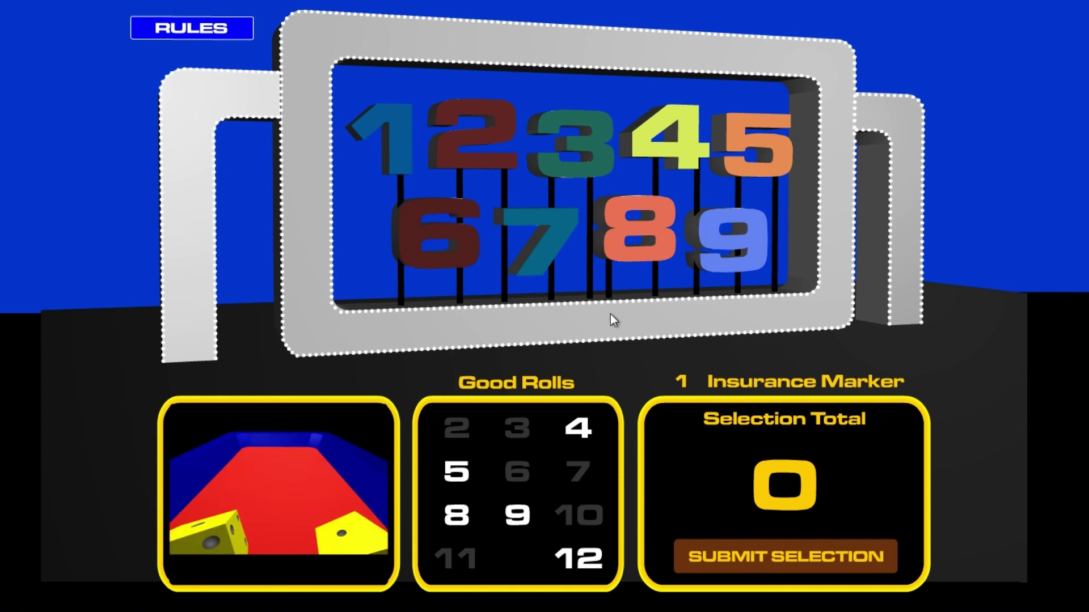
left_click(648, 211)
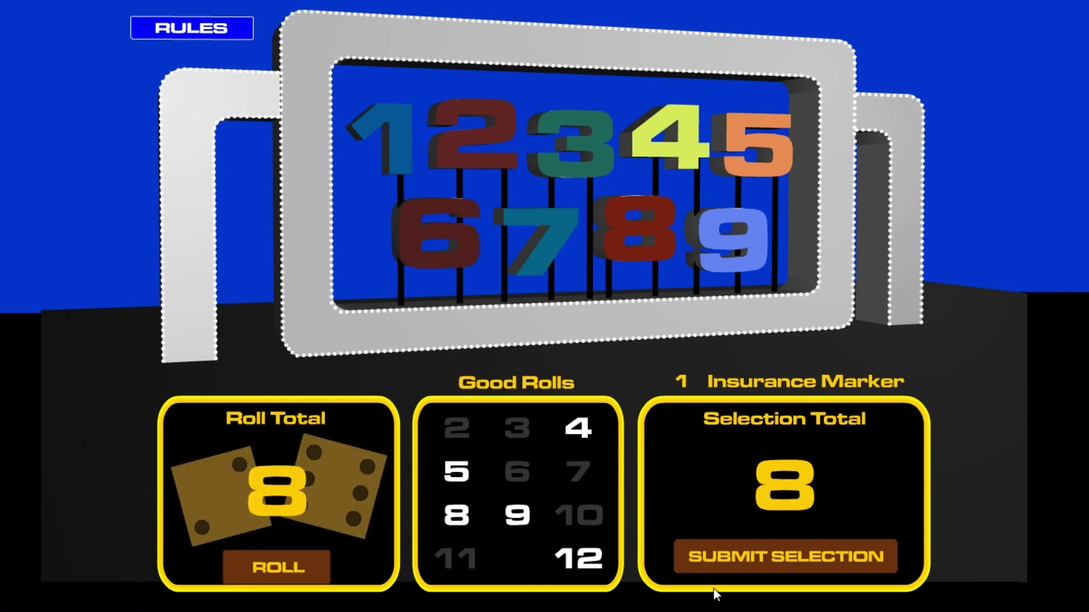
left_click(708, 567)
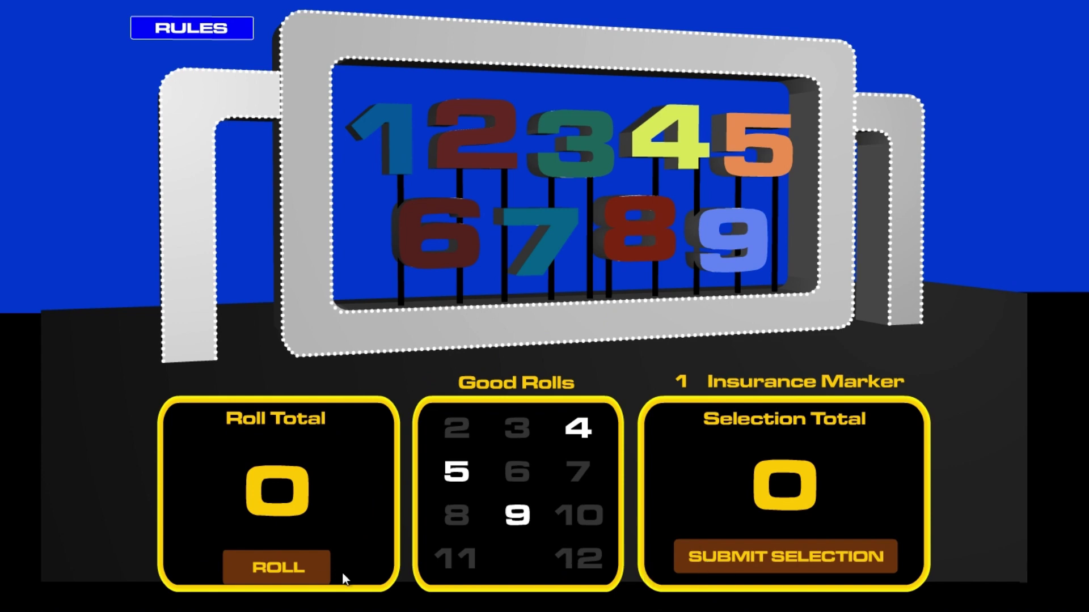
Spend the last two insurance re-rolls, then shut tile 9, leaving tiles 4 and 5.
left_click(308, 575)
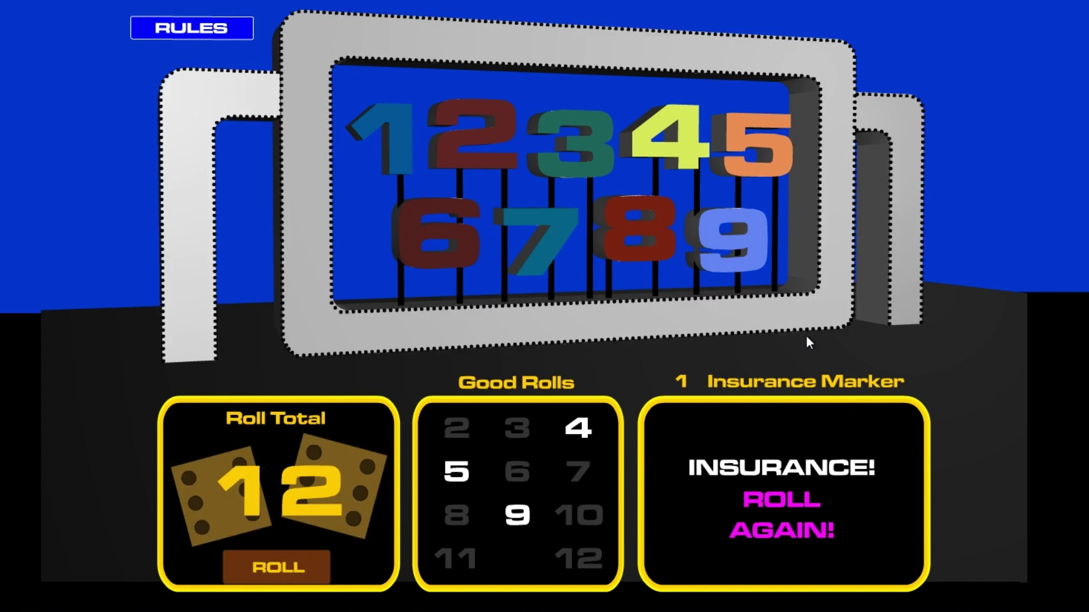
left_click(279, 567)
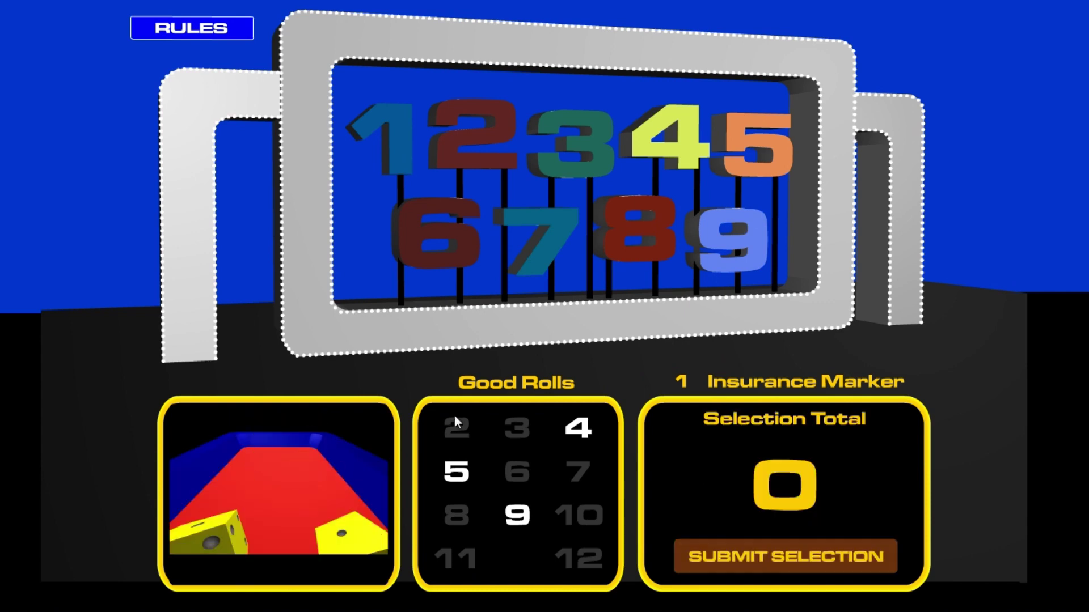
left_click(274, 567)
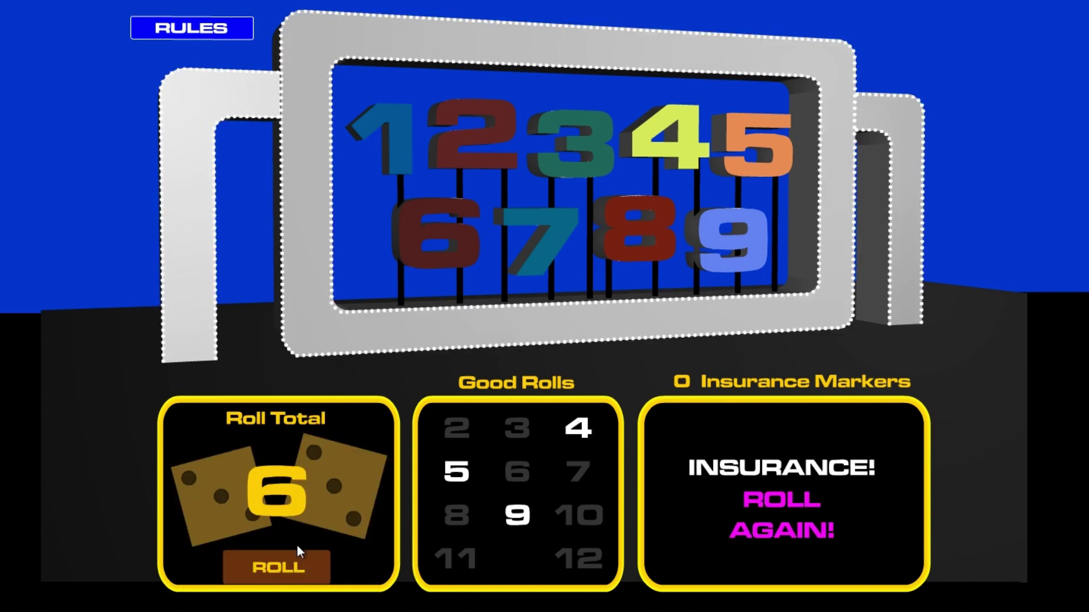
left_click(281, 568)
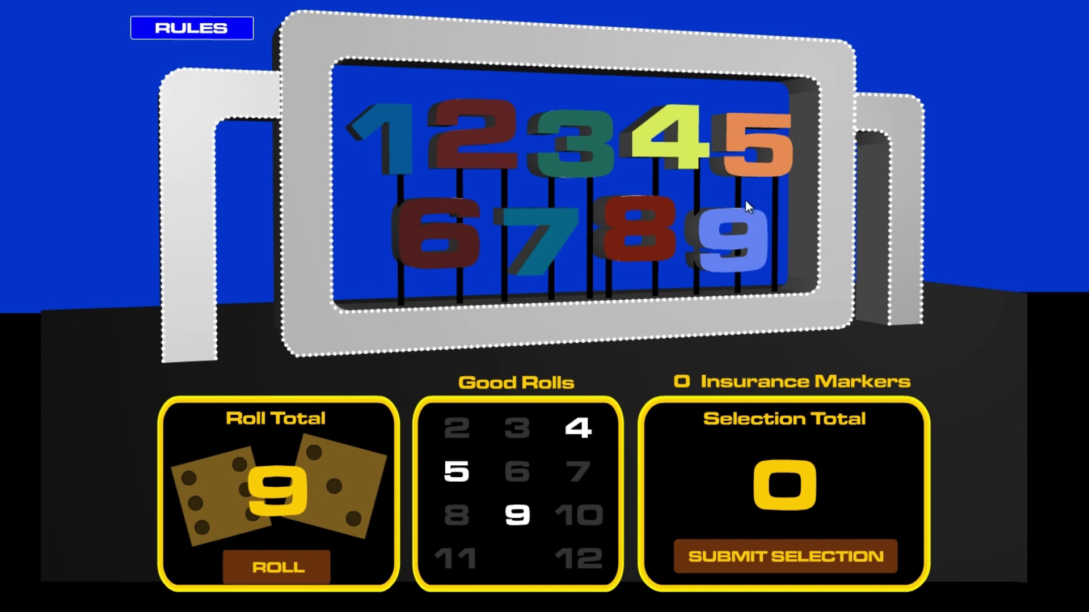
left_click(739, 237)
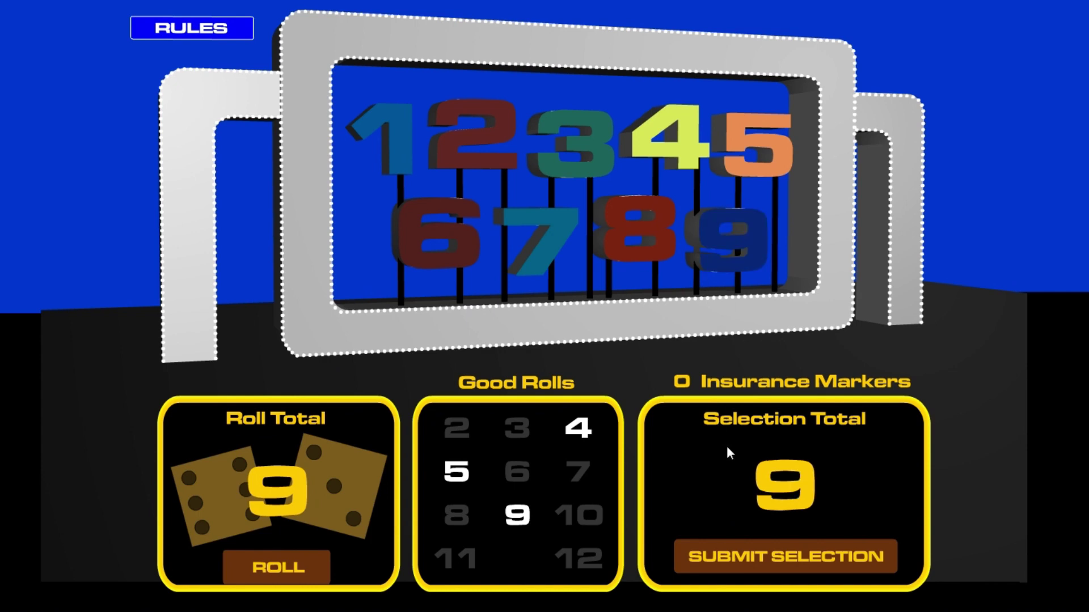
left_click(725, 555)
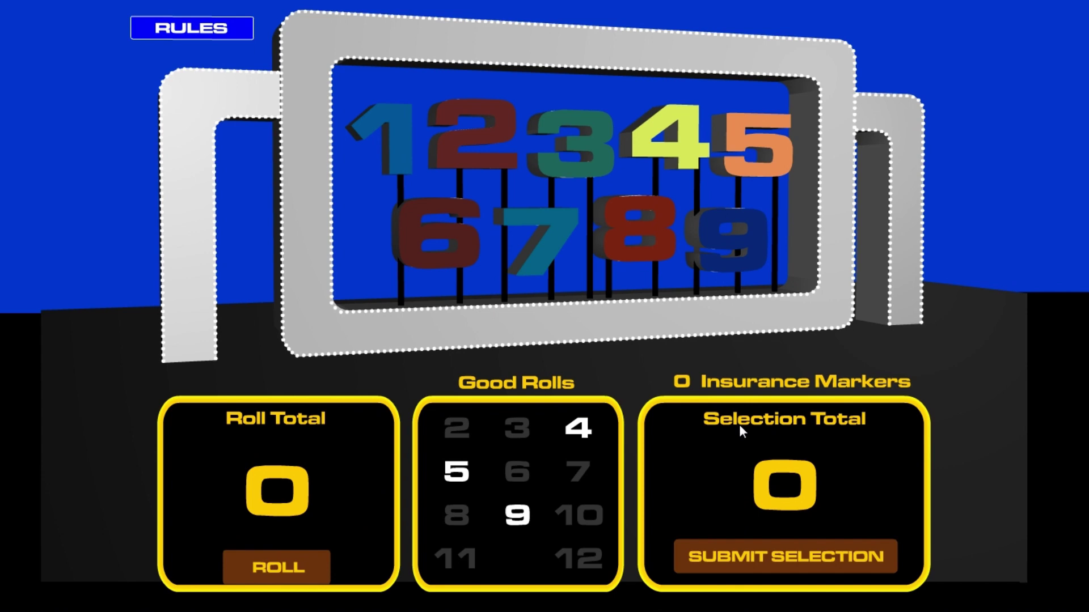
Roll a 7 that tiles 4 and 5 cannot cover, ending the game.
left_click(283, 569)
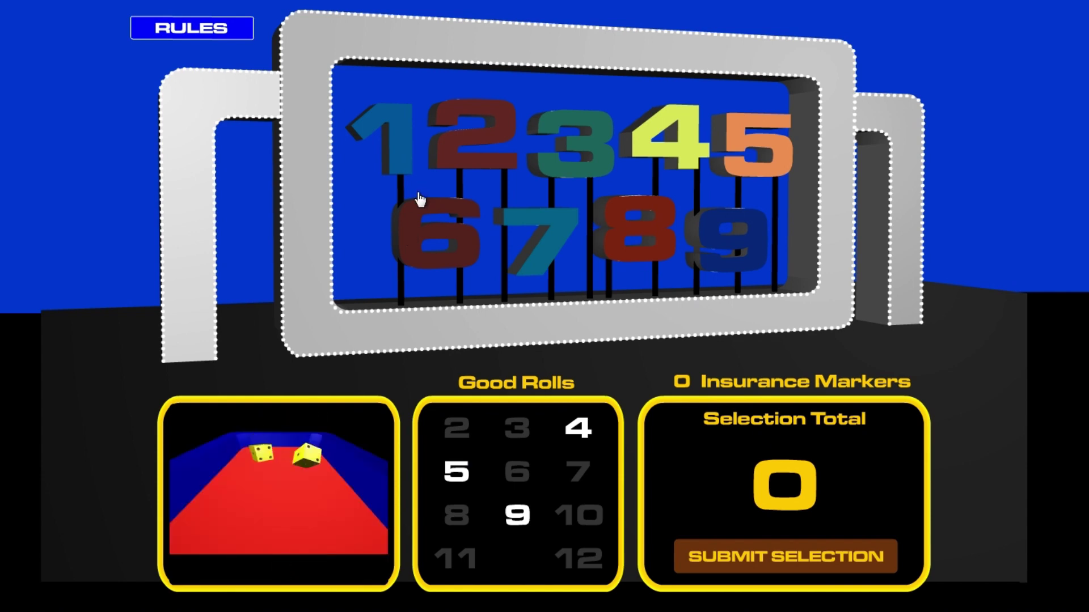